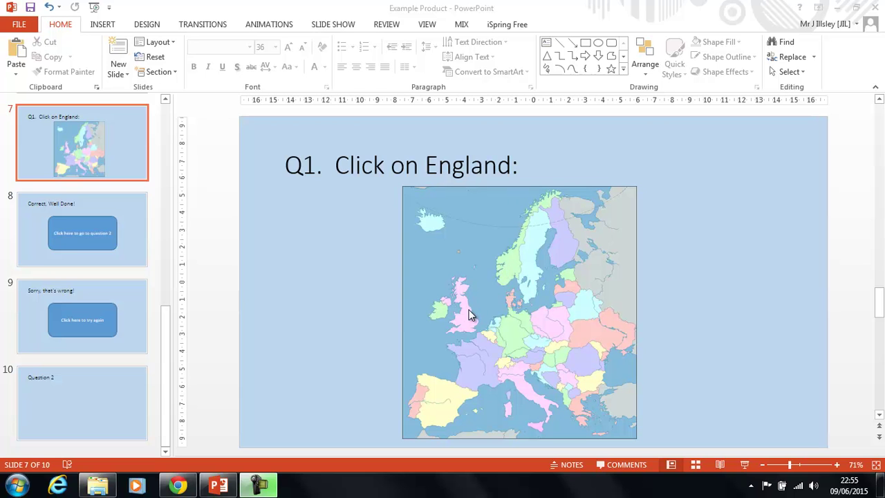
Step: Review the "Correct, Well Done!", "Sorry, that's wrong!" and "Question 2" slides
click(134, 228)
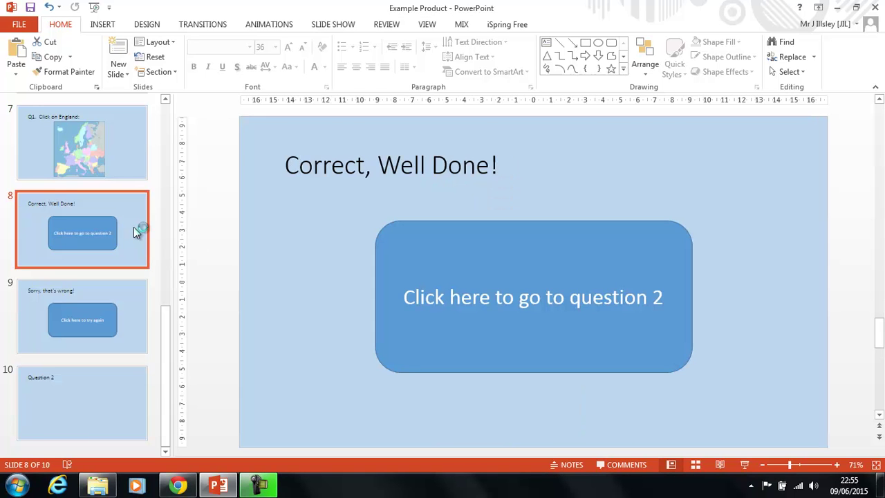
click(134, 293)
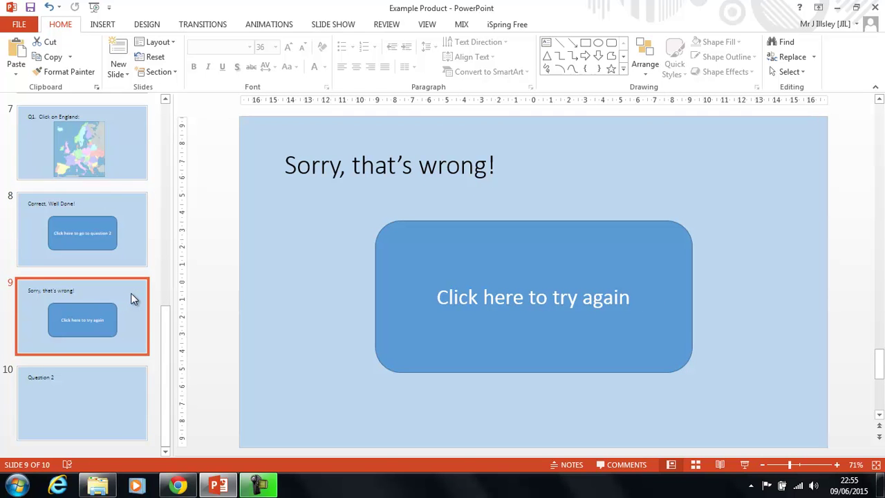
click(121, 399)
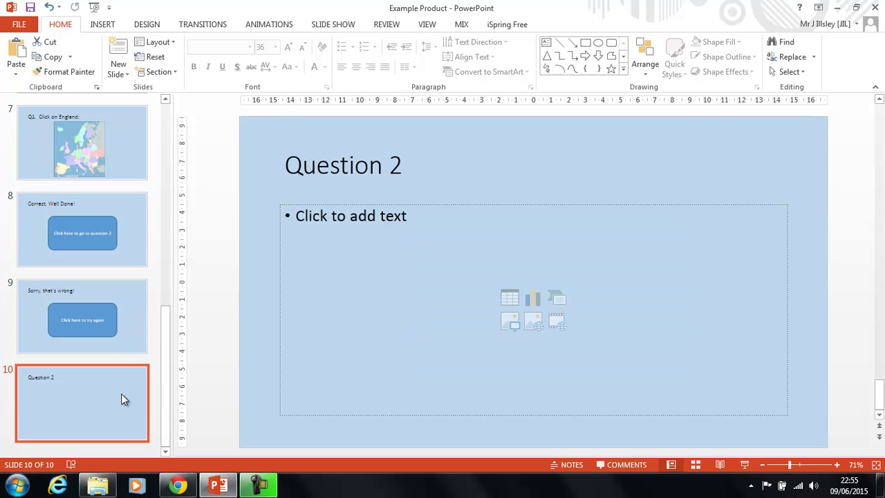
click(128, 215)
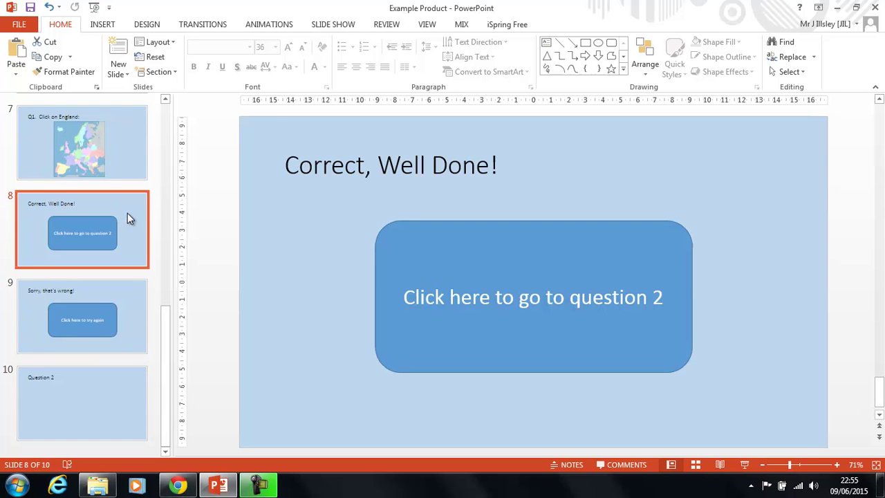
Step: On slide 7, hyperlink the Europe map picture to slide "9. Sorry, that's wrong!" in this document
click(127, 142)
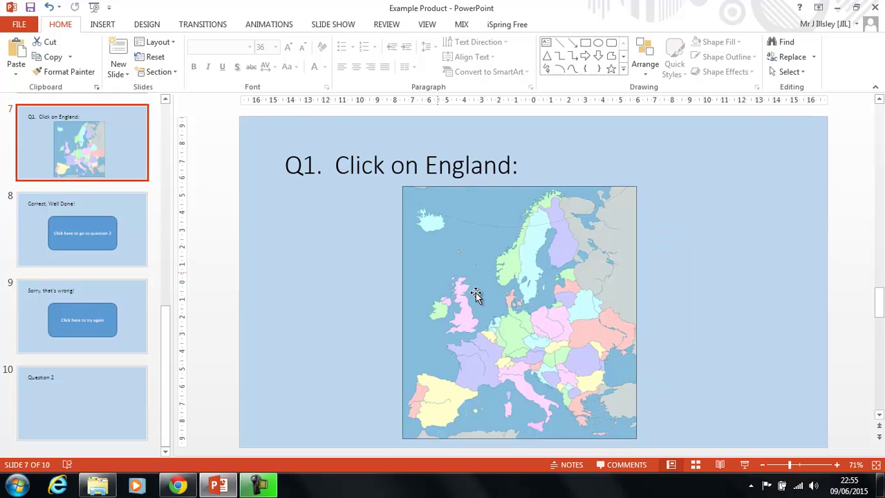
click(509, 326)
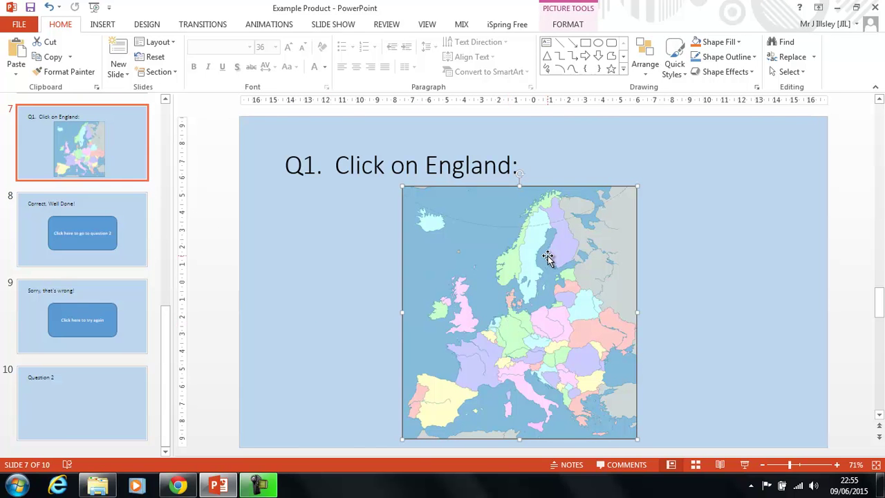
right_click(548, 257)
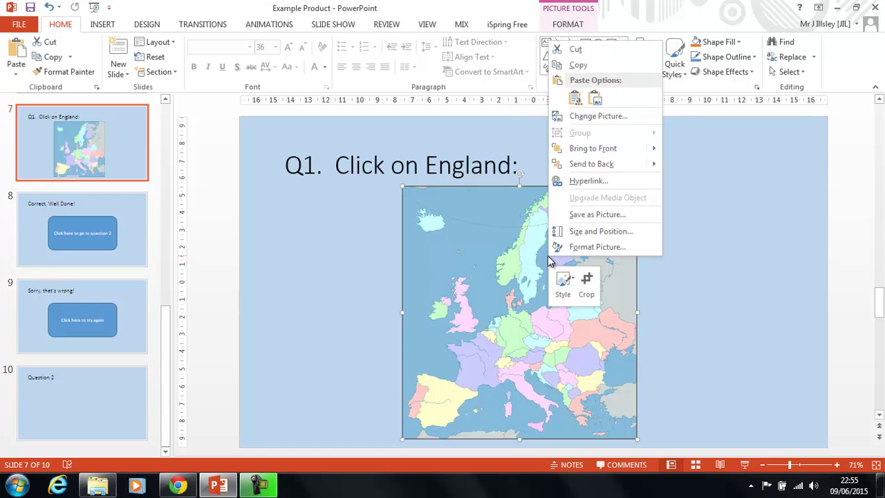
click(579, 181)
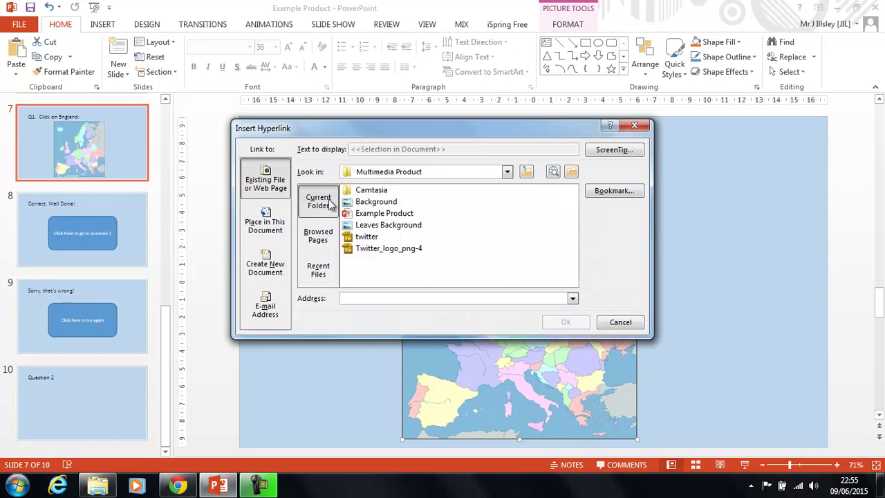
click(265, 221)
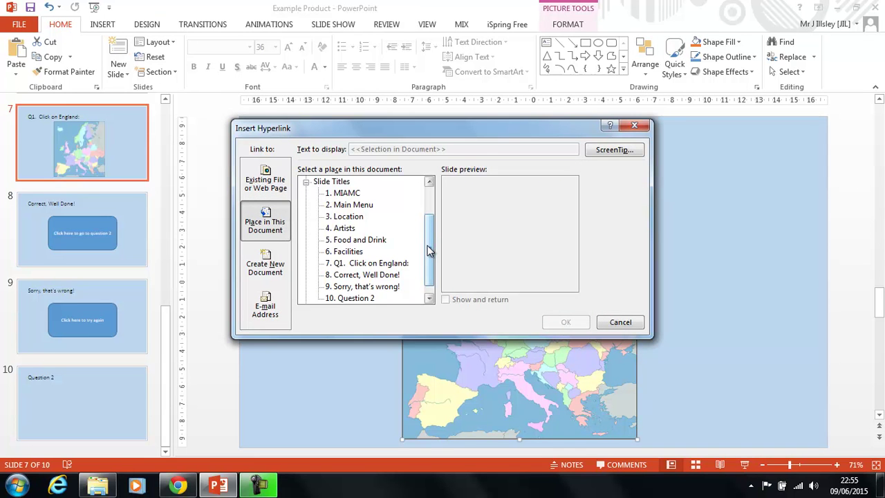
drag(429, 250, 429, 257)
click(388, 276)
click(566, 323)
click(667, 302)
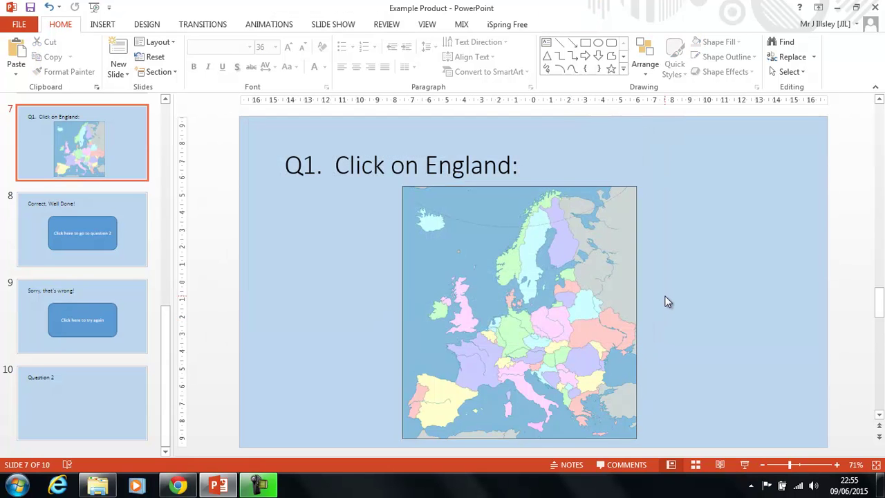
Step: Draw an oval over England on the map, about 2.2 cm high and 1.35 cm wide
click(103, 25)
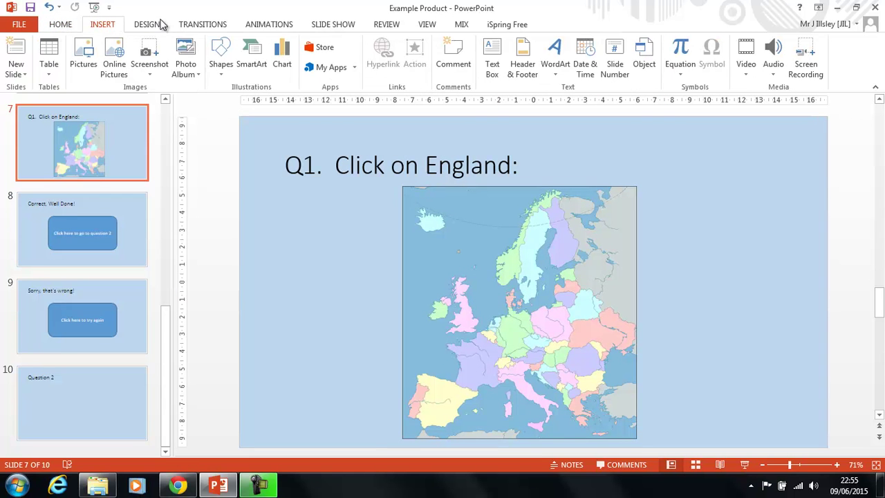
click(220, 59)
click(268, 107)
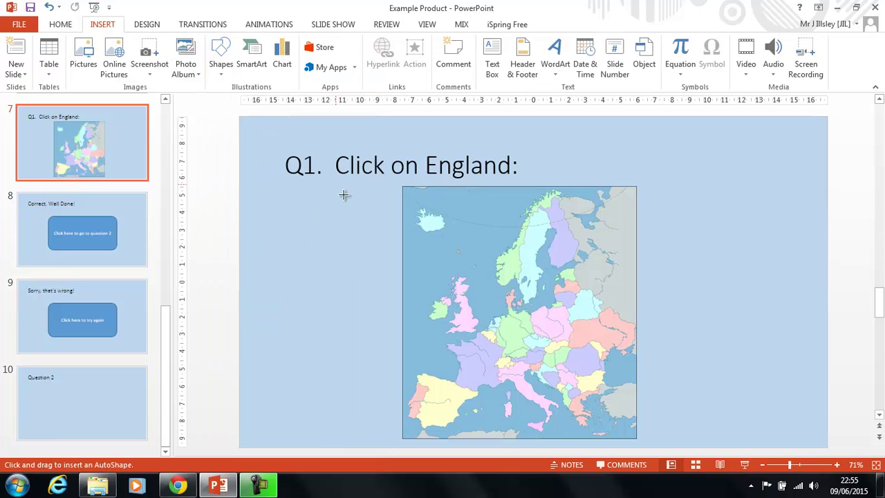
drag(458, 297, 479, 337)
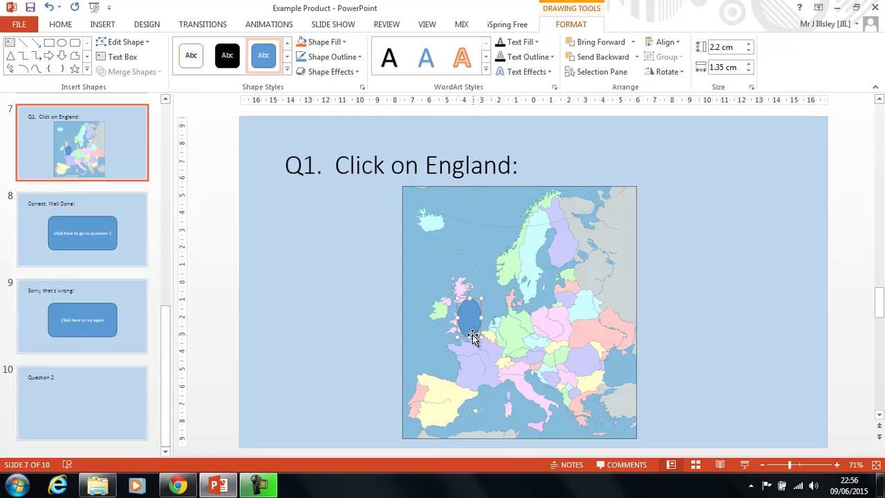
Step: Rotate the oval slightly clockwise and widen it to about 1.64 cm to cover England
drag(470, 287, 468, 321)
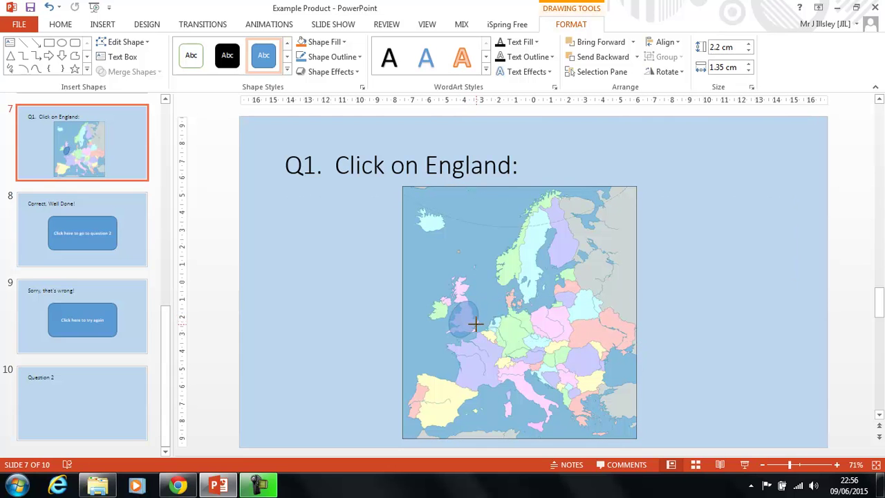
drag(477, 323, 476, 325)
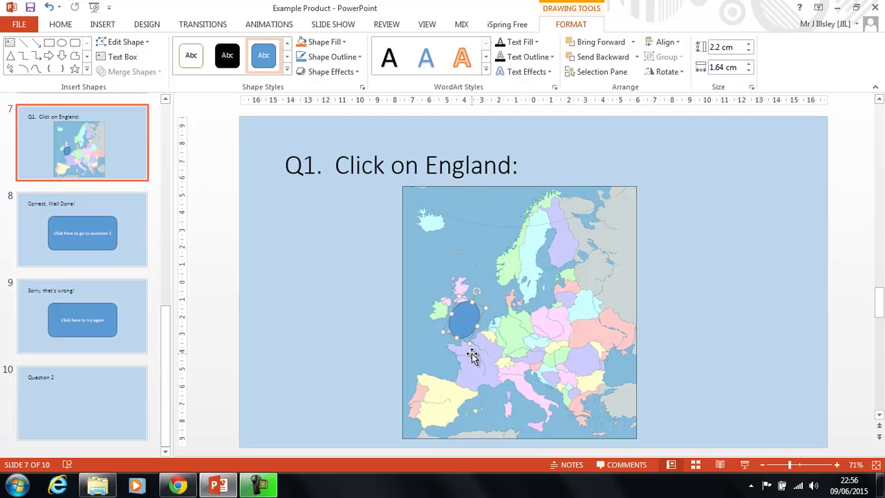
right_click(466, 324)
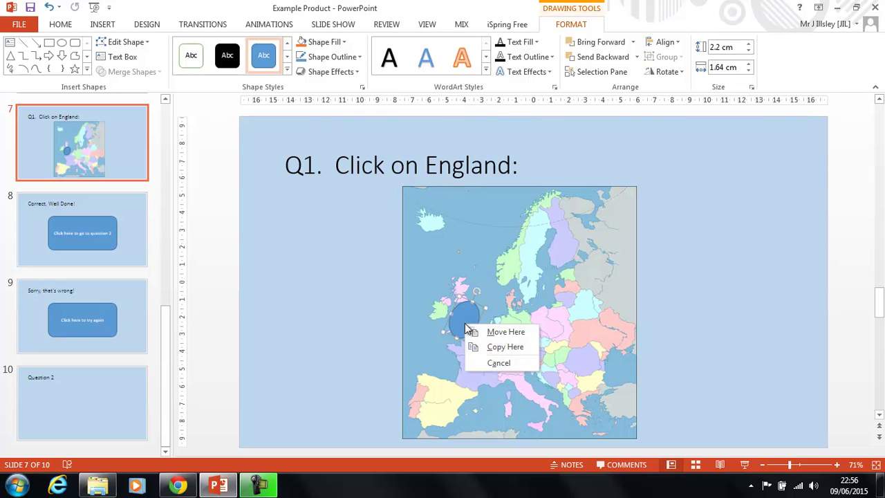
click(375, 291)
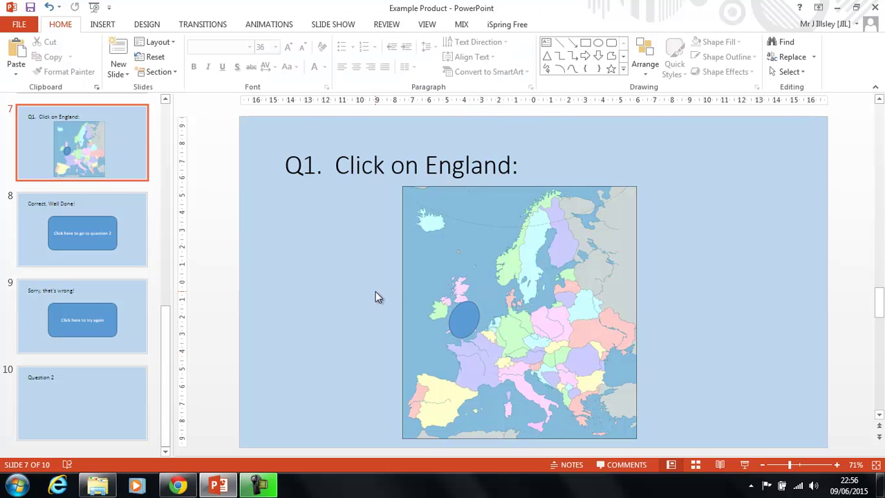
Step: Hyperlink the oval over England to slide "8. Correct, Well Done!" in this document
right_click(459, 321)
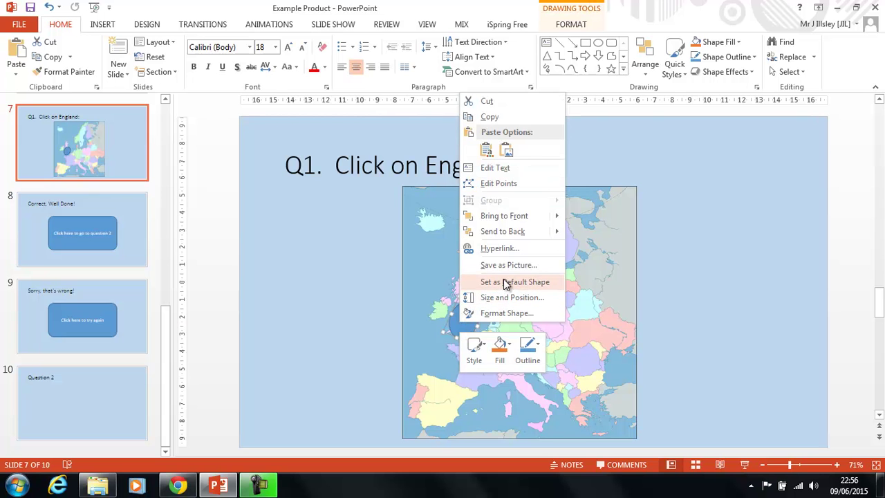
click(503, 248)
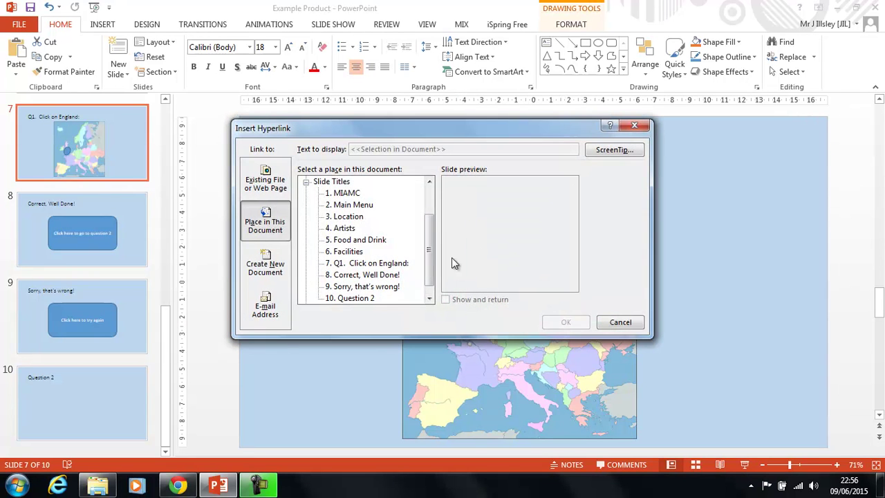
click(400, 274)
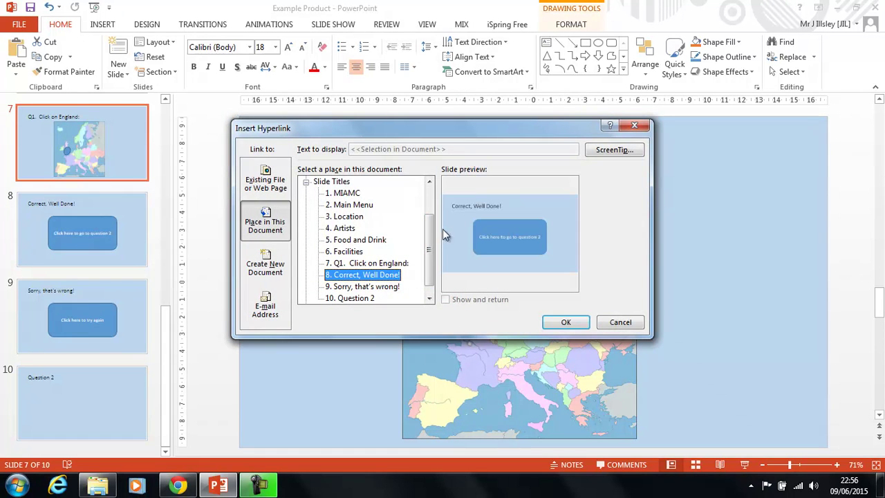
click(564, 324)
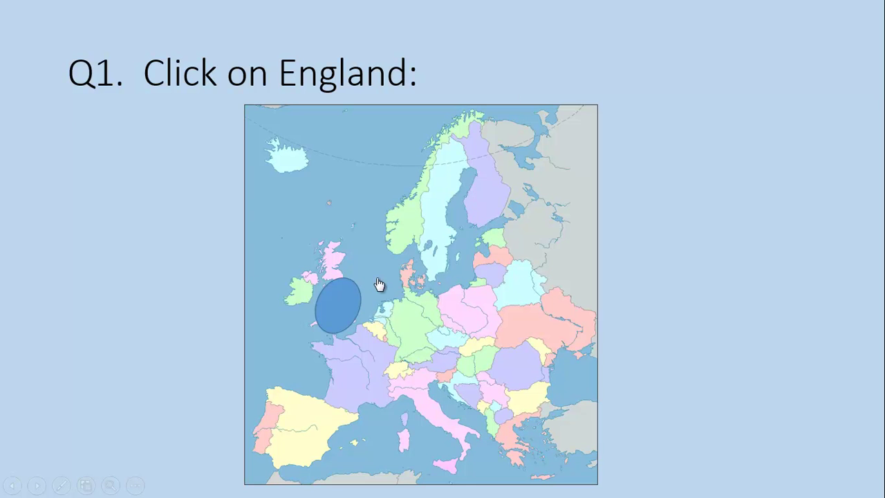
Step: Test the question 1 links in the slide show using a wrong country, the try-again button and the England oval
click(470, 251)
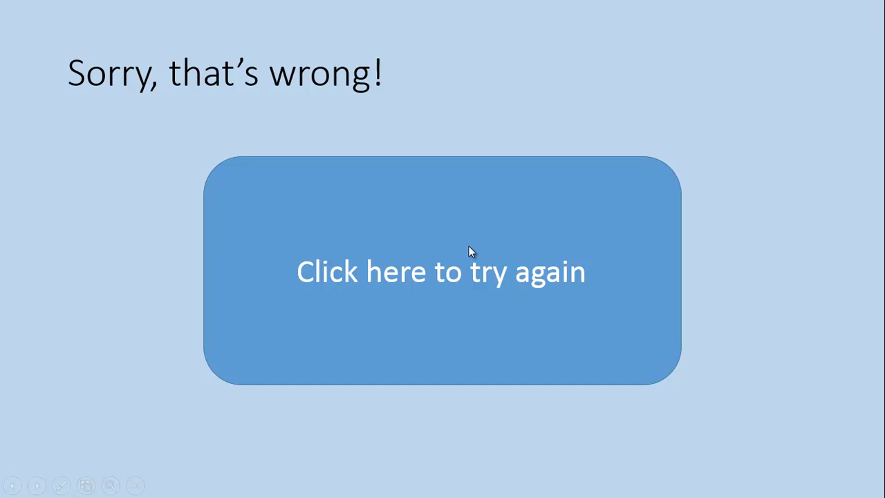
click(469, 252)
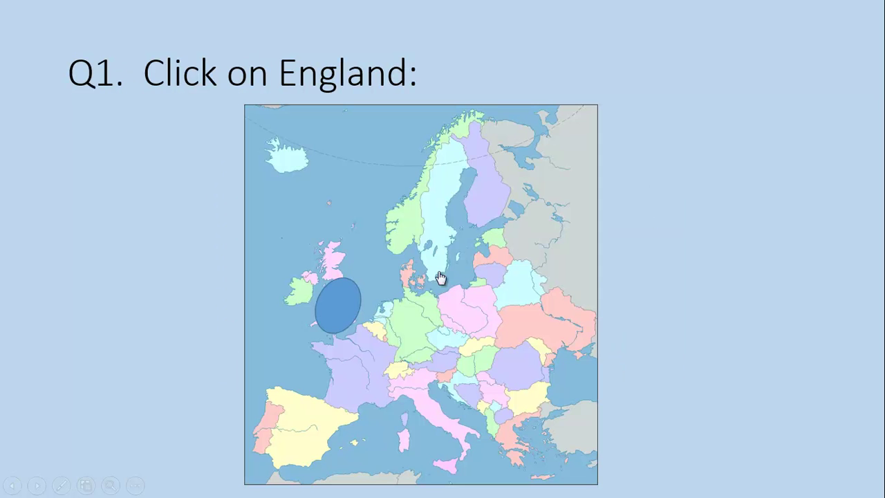
click(345, 313)
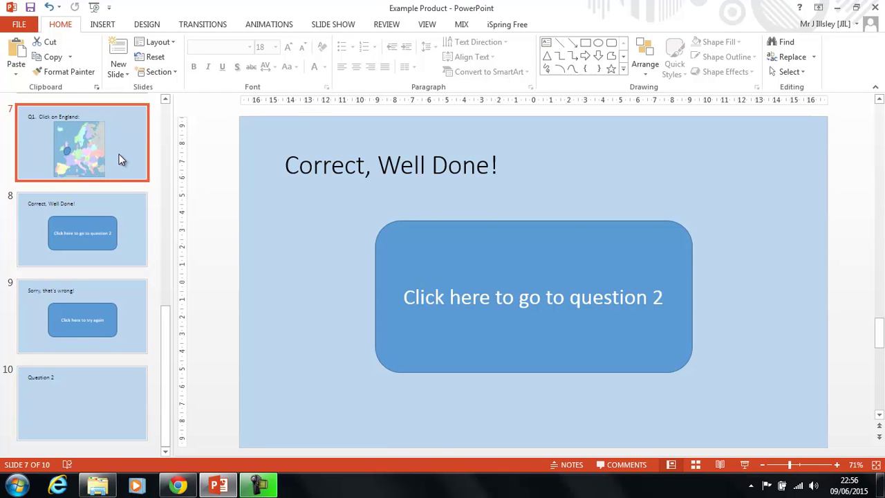
Step: Make the oval over England on slide 7 invisible by setting it to No Fill and No Outline
click(120, 156)
click(463, 325)
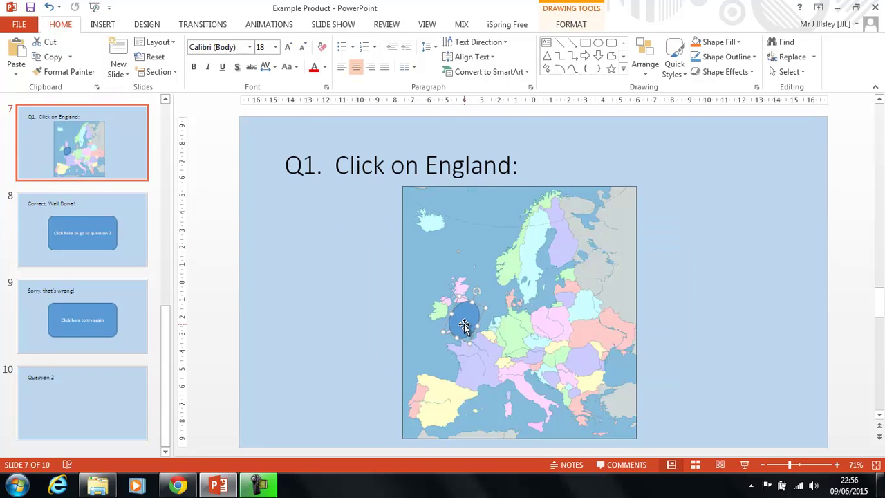
right_click(464, 323)
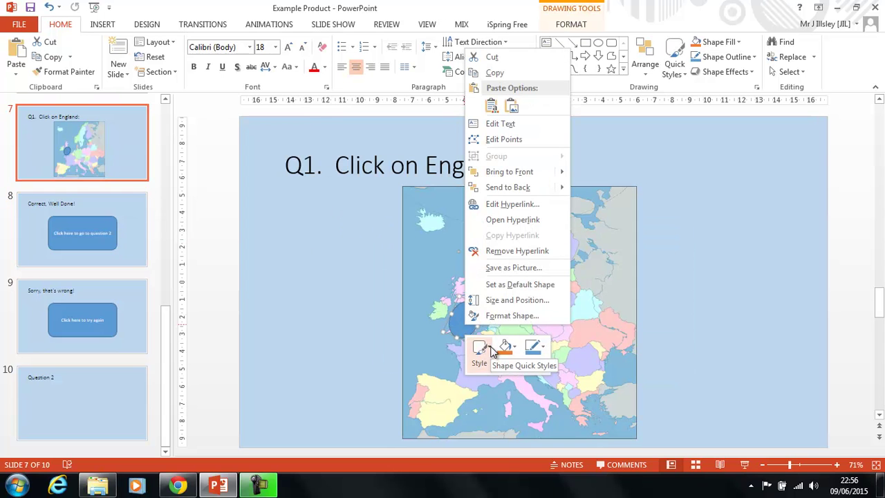
click(516, 350)
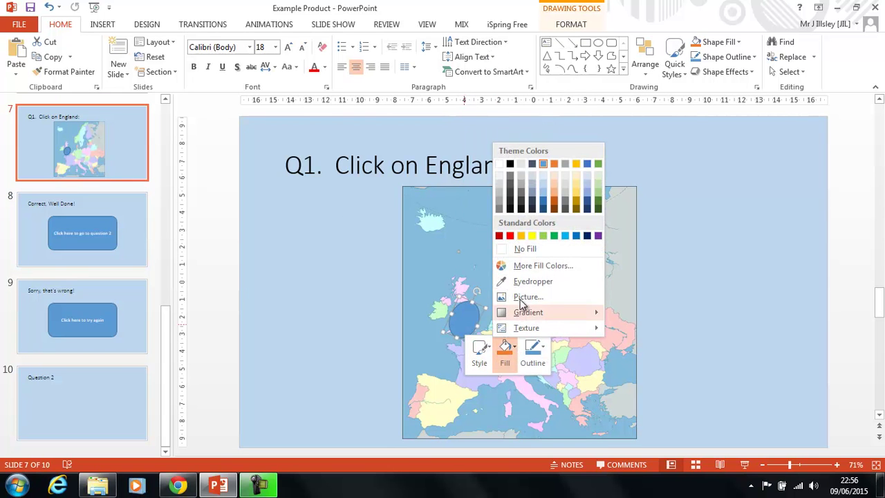
click(524, 249)
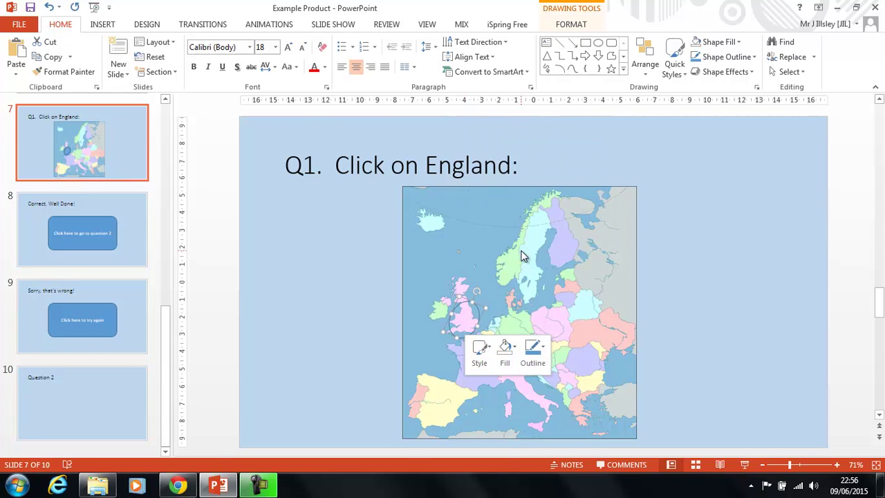
click(542, 348)
mouse_move(557, 326)
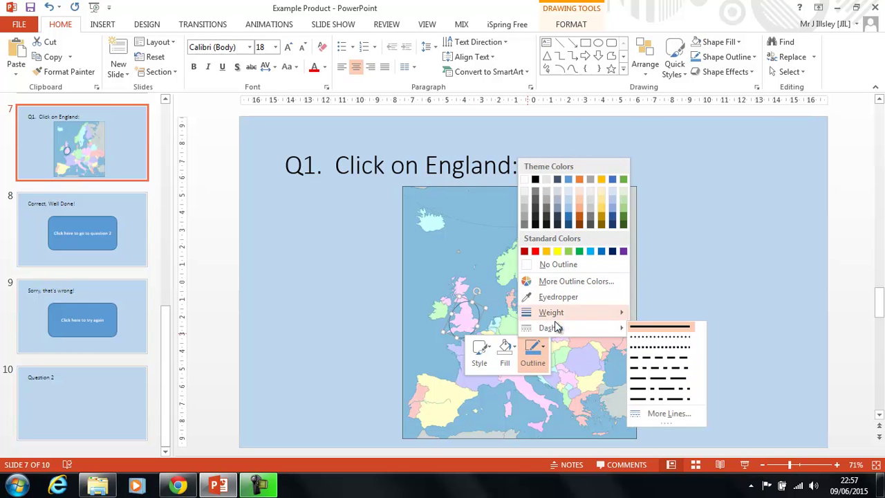
click(558, 264)
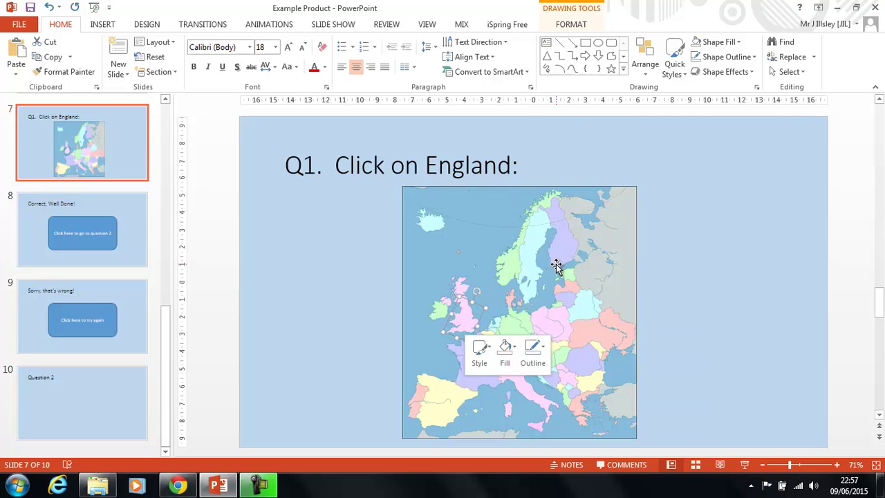
Step: Run the slide show from the question 1 slide and test a wrong answer on the map
click(744, 464)
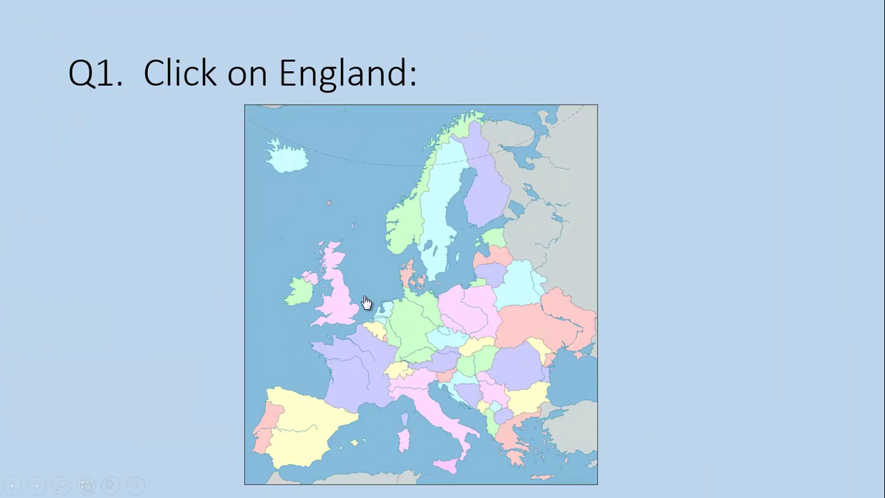
click(427, 234)
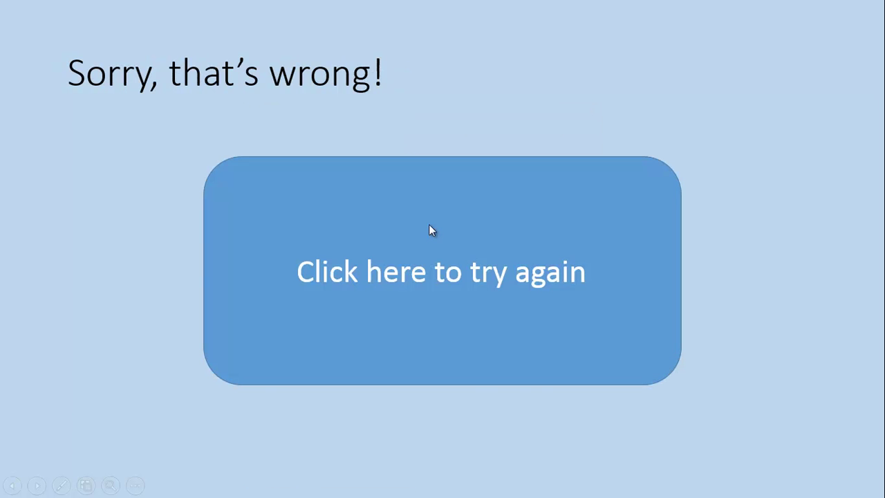
key(Left)
key(Left)
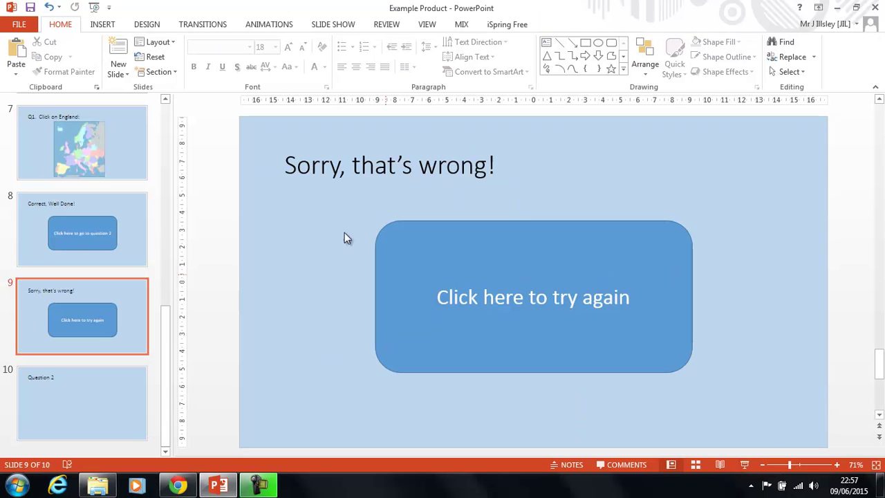
Step: Hyperlink the "Click here to go to question 2" shape on slide 8 to slide "10. Question 2" in this document
click(83, 242)
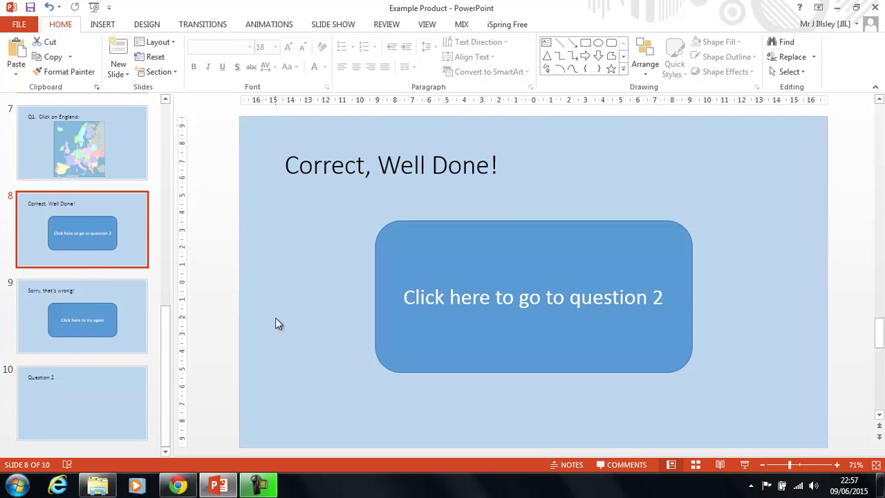
click(376, 357)
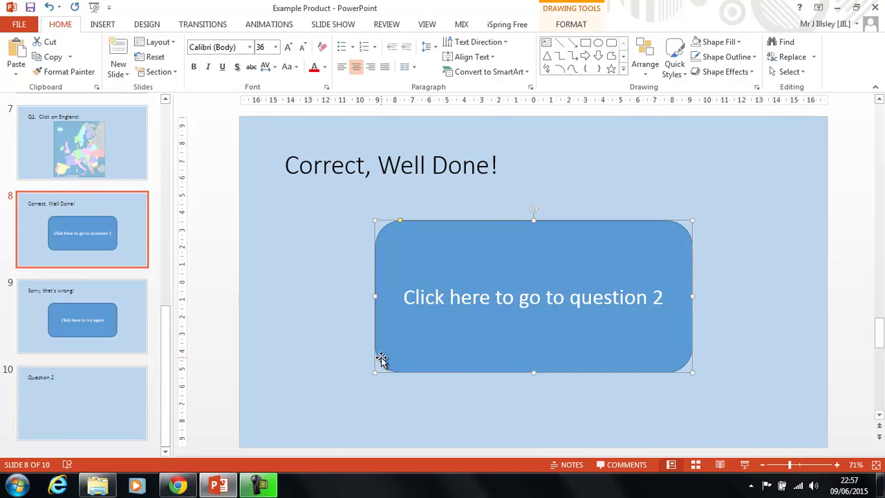
right_click(381, 359)
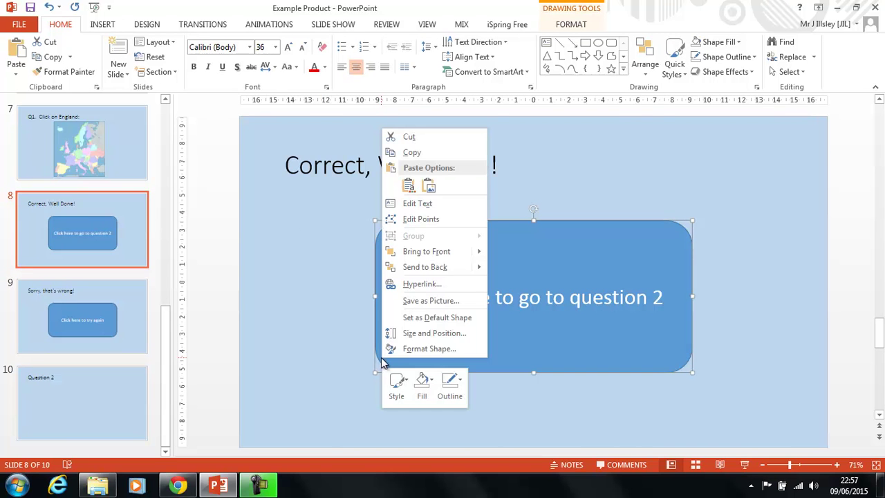
click(423, 289)
click(374, 298)
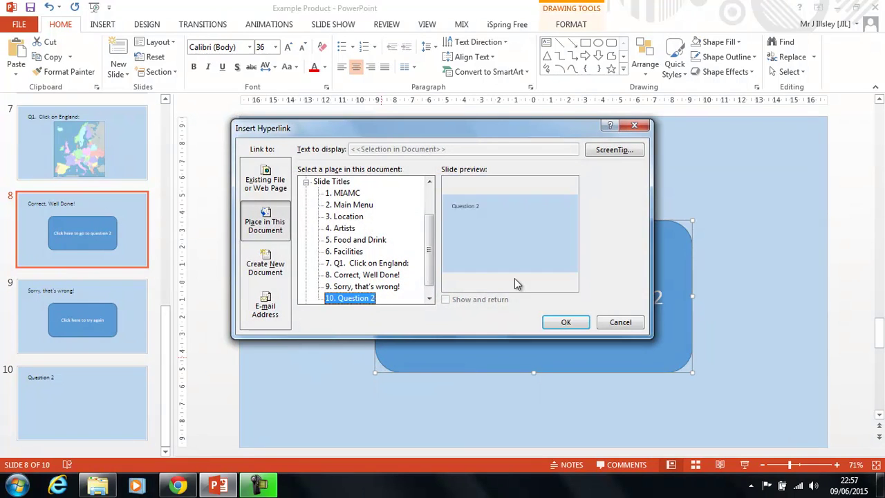
click(564, 322)
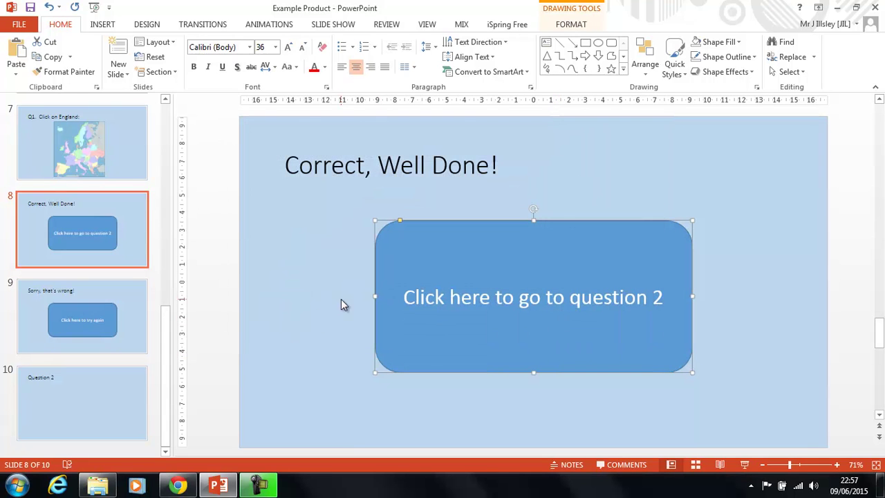
Step: Hyperlink the "Click here to try again" shape on slide 9 to slide "7. Q1. Click on England:" in this document
click(117, 309)
click(382, 355)
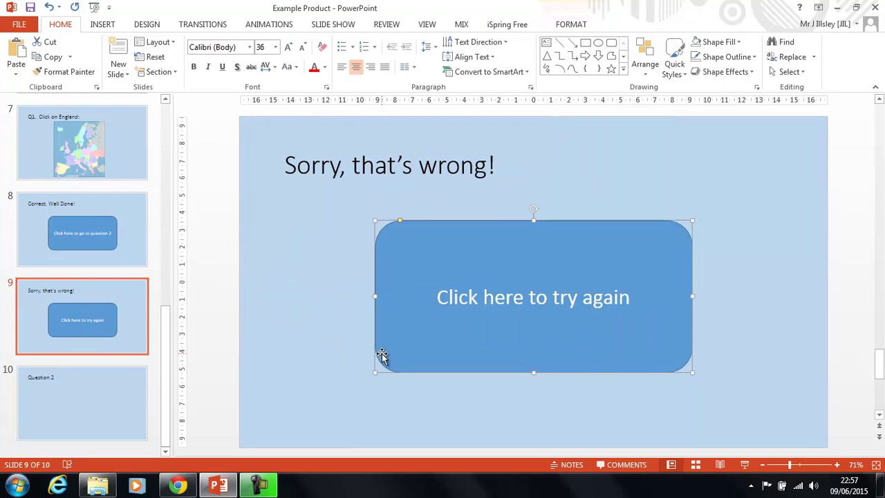
right_click(382, 356)
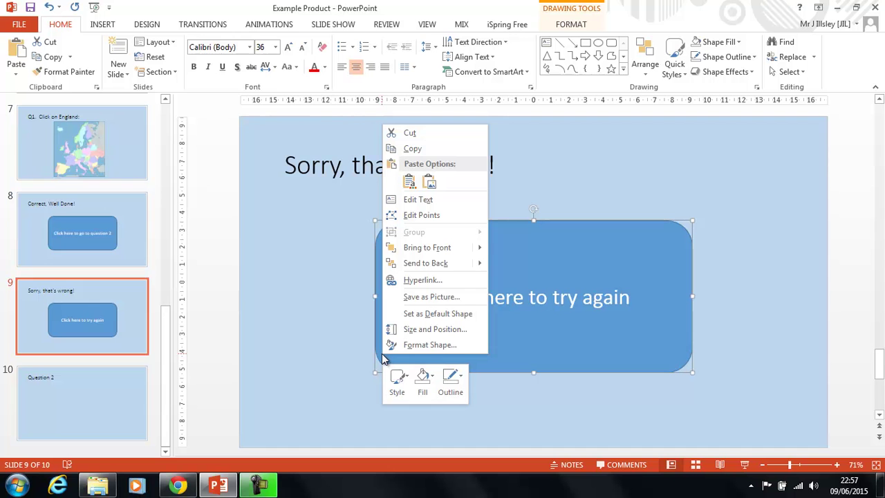
click(413, 280)
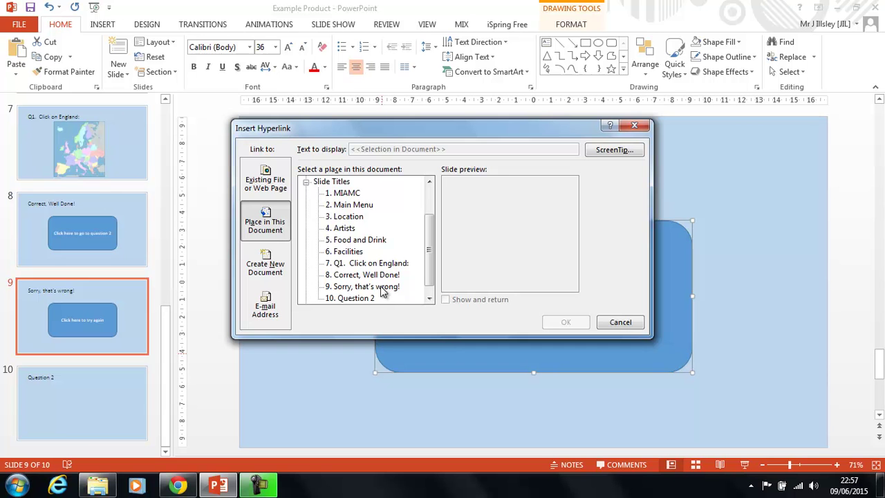
click(377, 265)
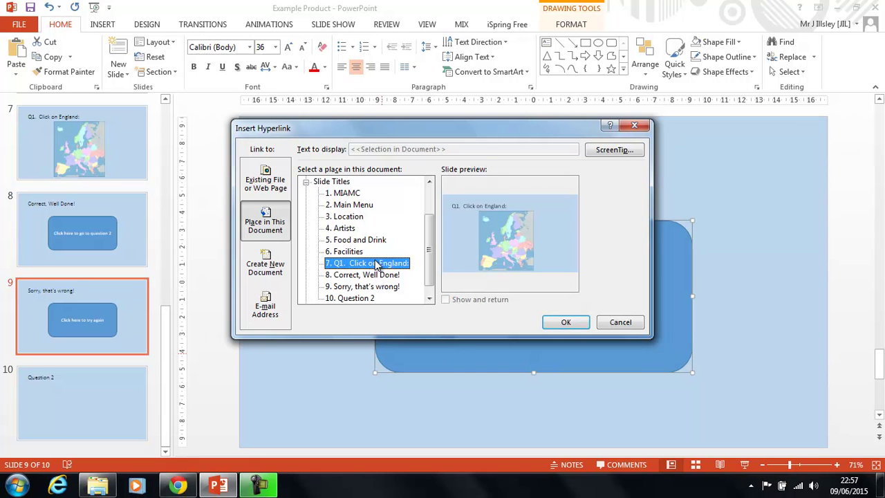
click(550, 320)
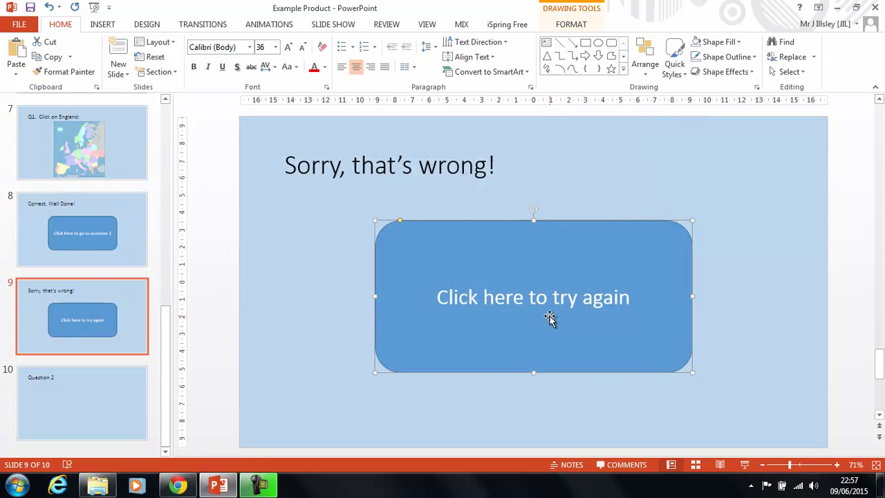
Step: Turn off advancing on mouse click for slides 7 to 10 together
click(128, 129)
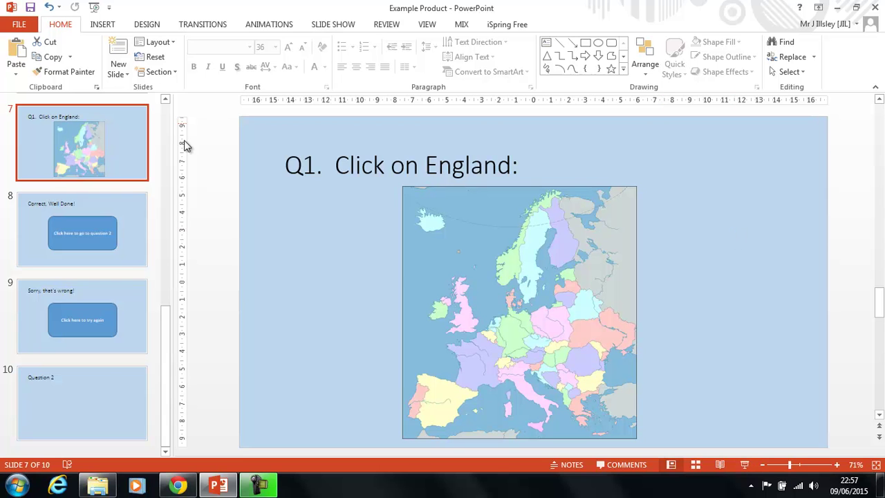
shift+click(99, 372)
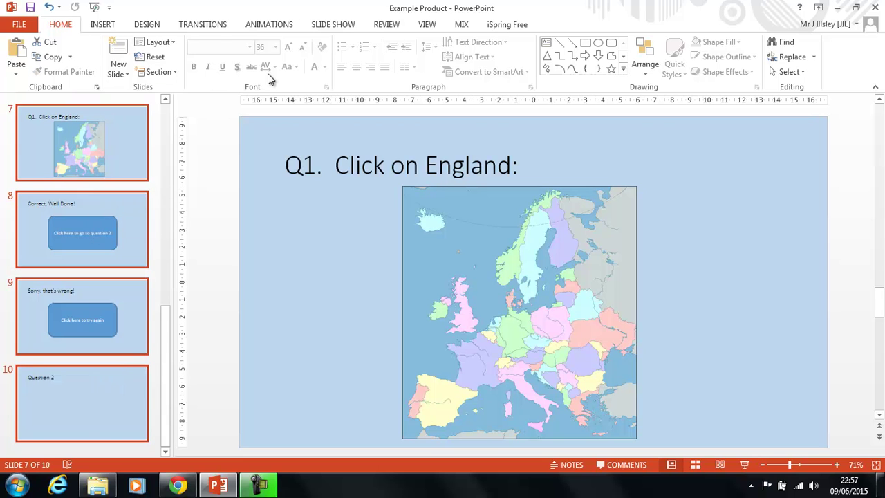
click(214, 26)
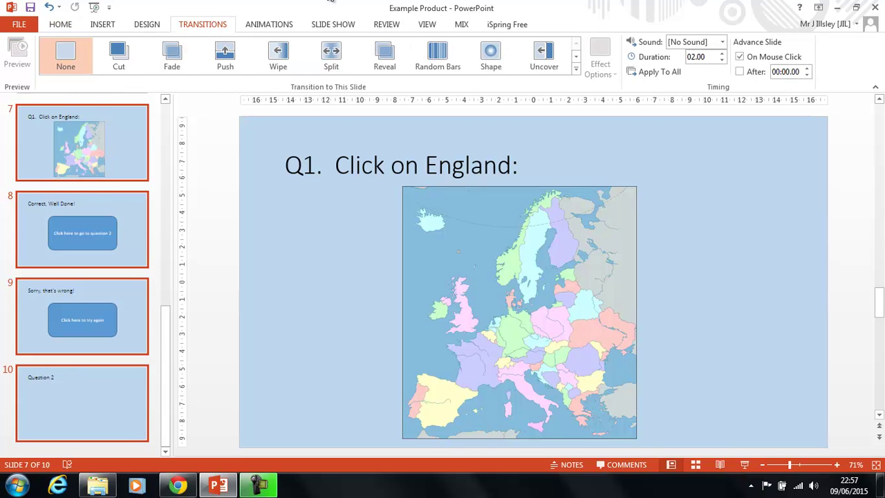
click(739, 57)
click(328, 241)
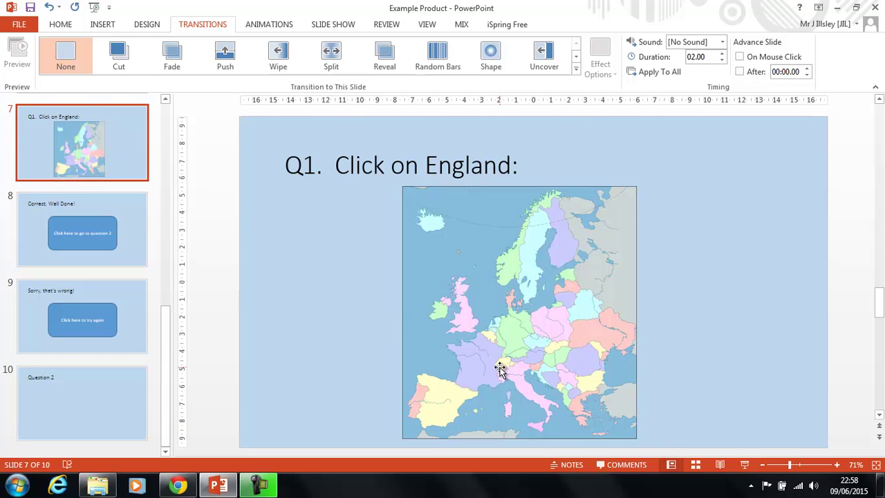
Step: Run the slide show from question 1, test the background, map and button links, and return to slide 7 in the editor
click(744, 467)
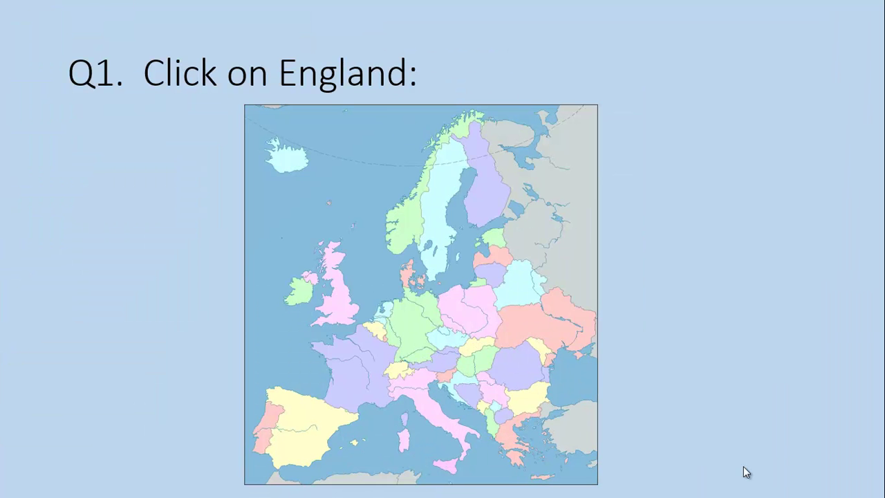
click(737, 138)
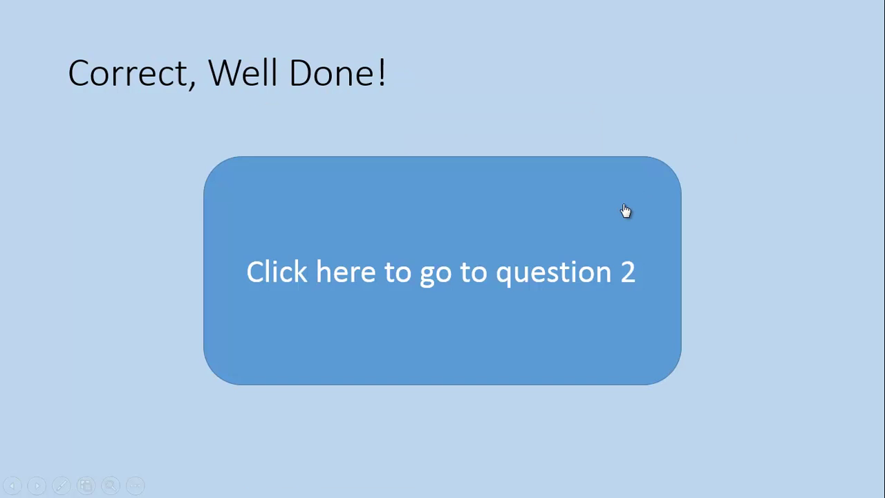
click(625, 211)
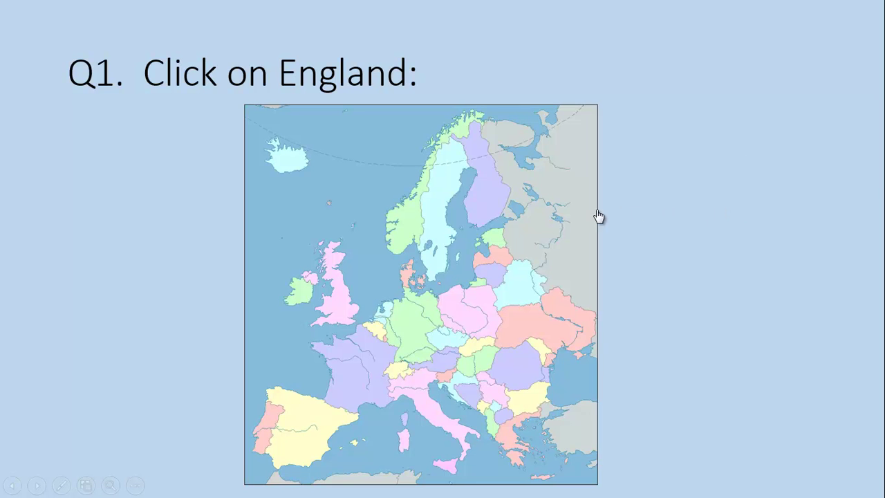
click(525, 231)
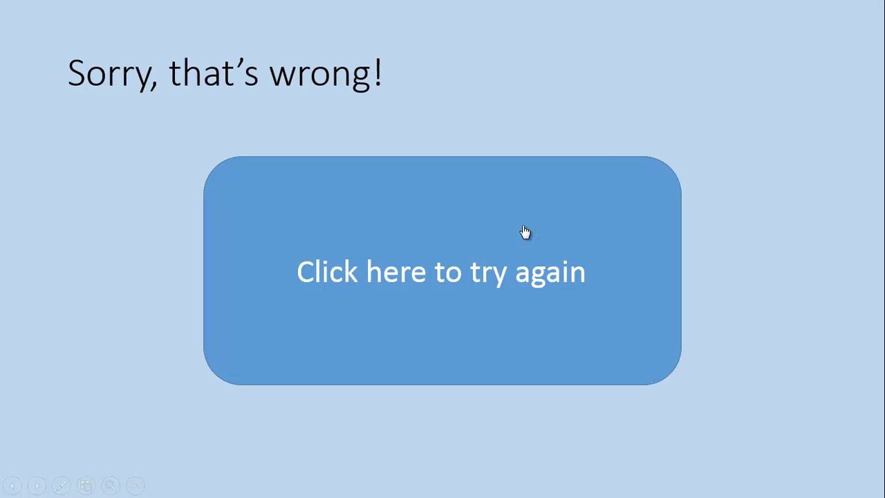
click(525, 192)
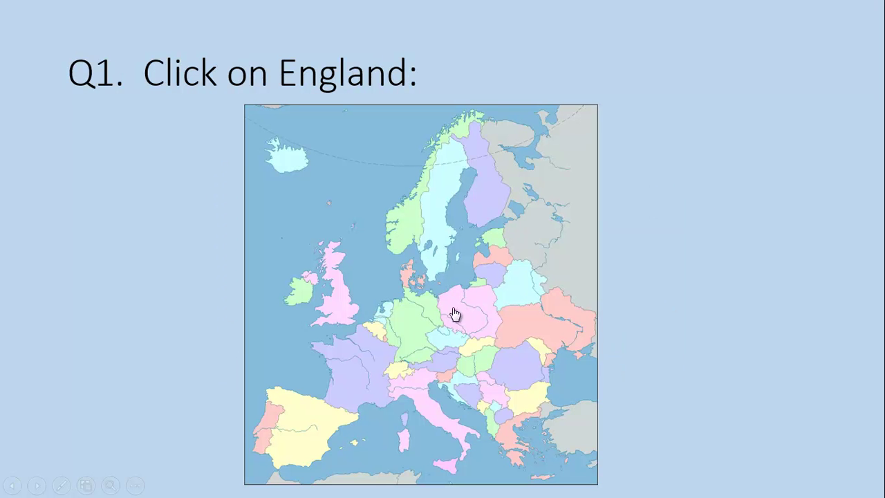
click(424, 326)
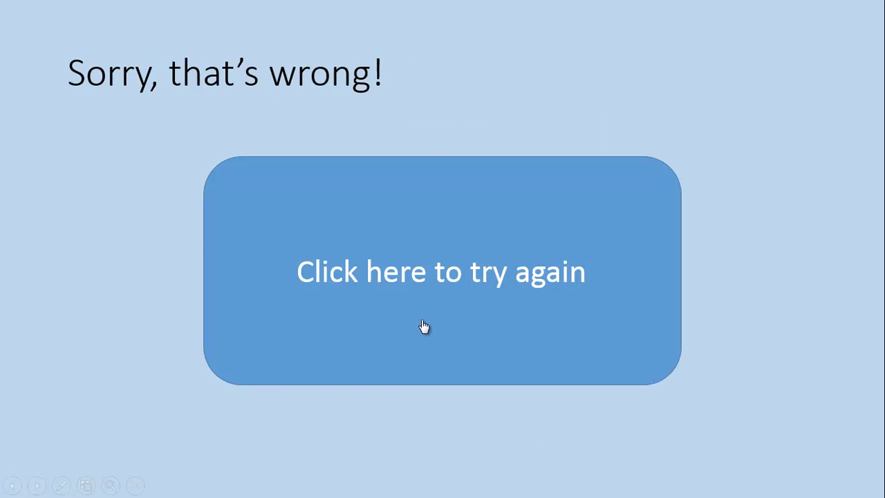
click(424, 327)
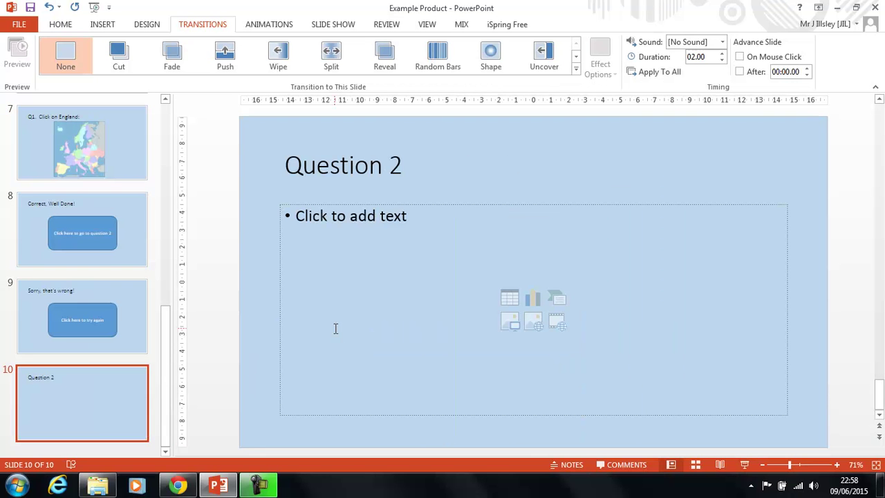
click(99, 160)
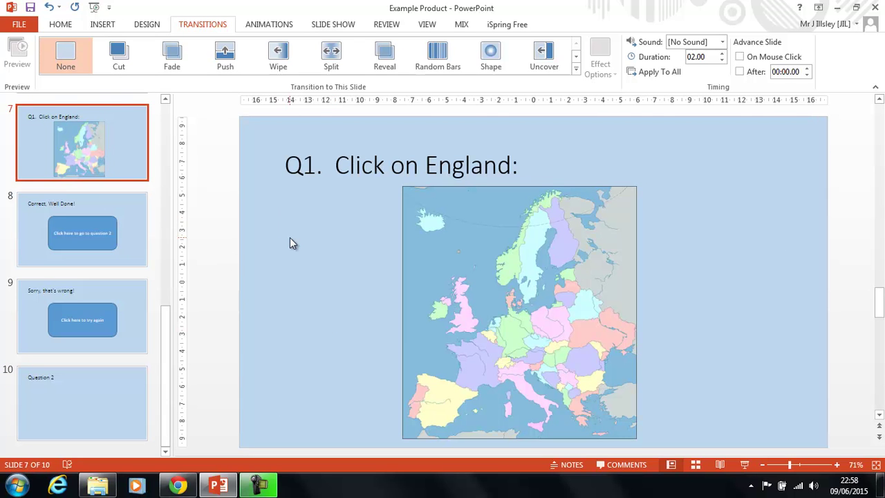